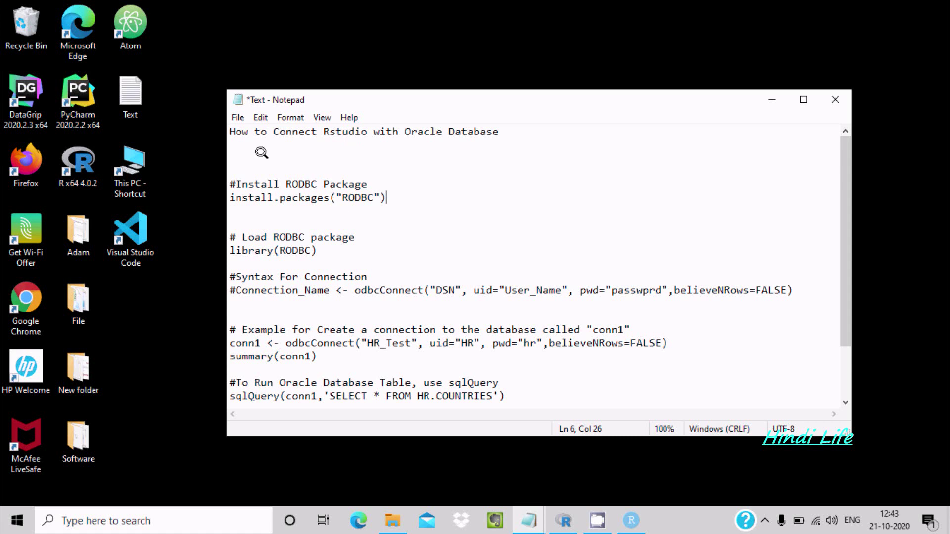
- Review the RODBC script lines in Notepad, then switch to RStudio
left_click_drag(260, 153, 459, 356)
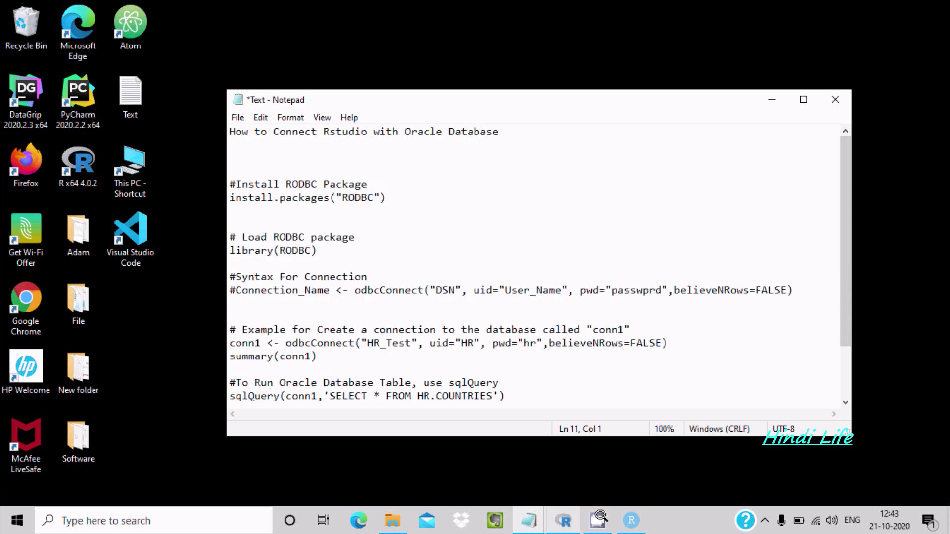
left_click(631, 521)
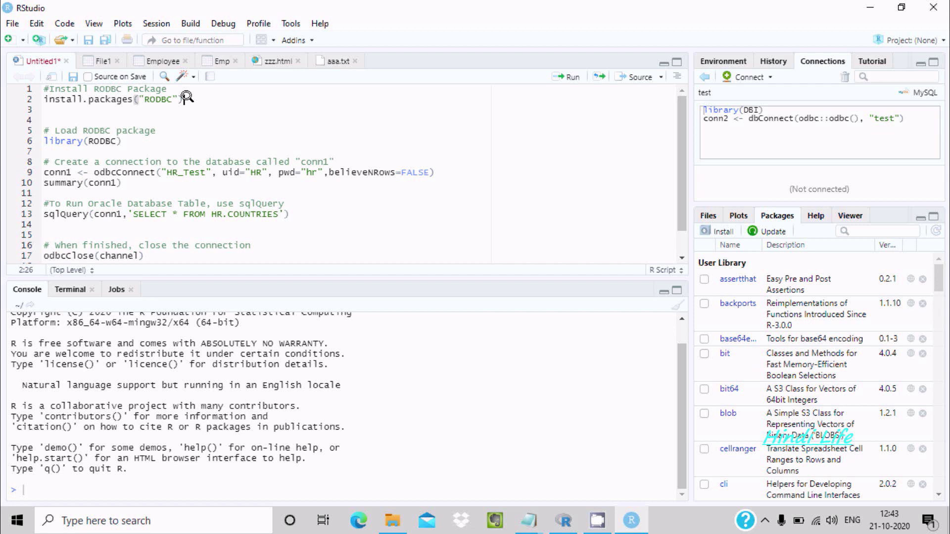
- Run line 2's install.packages("RODBC") to download and install the RODBC package
left_click_drag(183, 97, 39, 97)
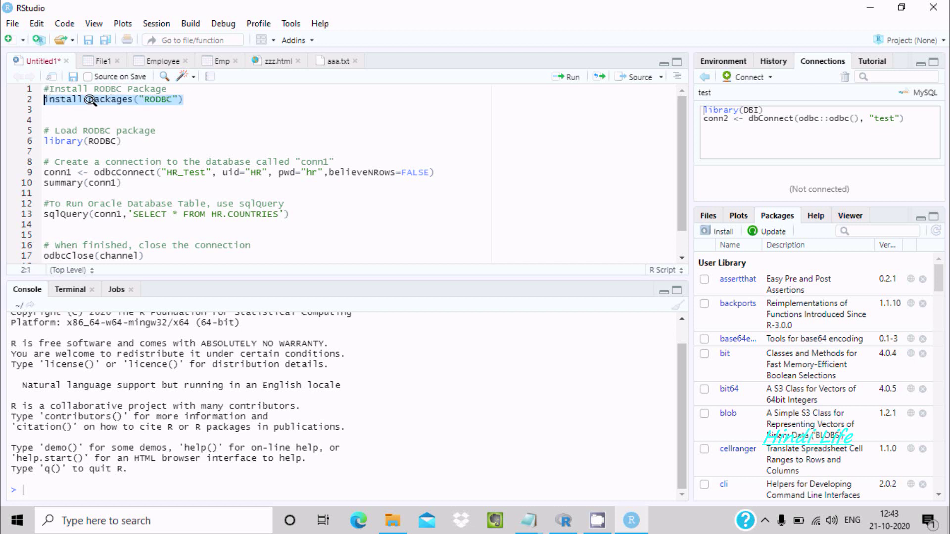
left_click(567, 77)
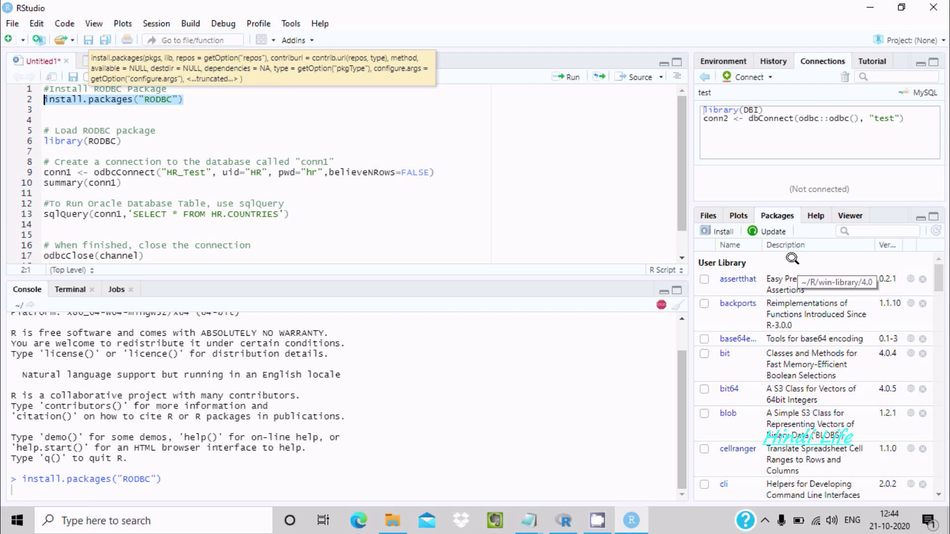
left_click(862, 229)
type("r")
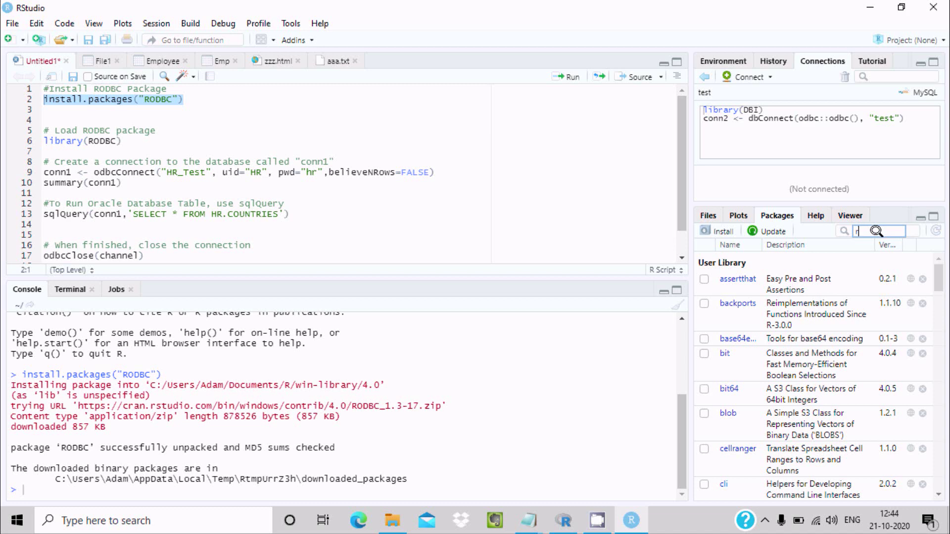
type("o")
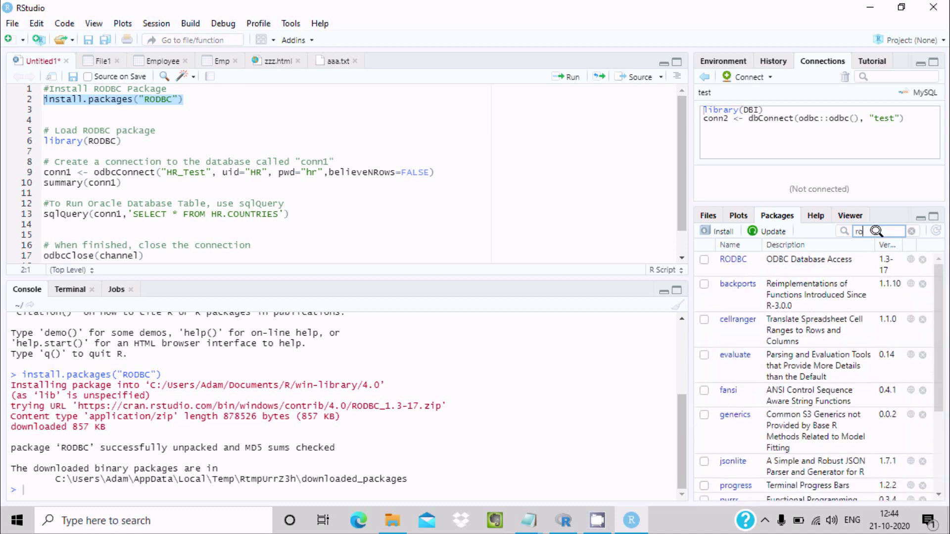
type("dbc")
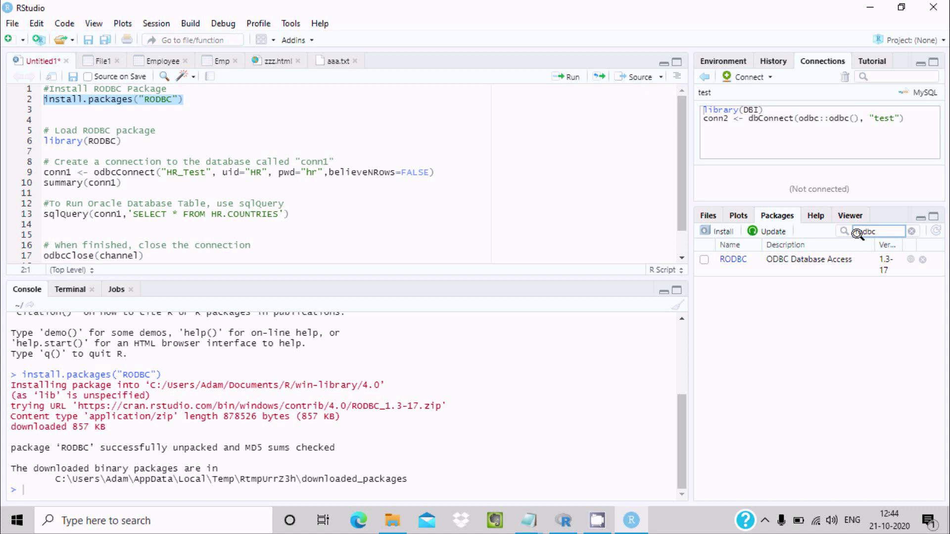
- Filter the Packages list for rodbc and tick RODBC to run library(RODBC)
left_click(702, 258)
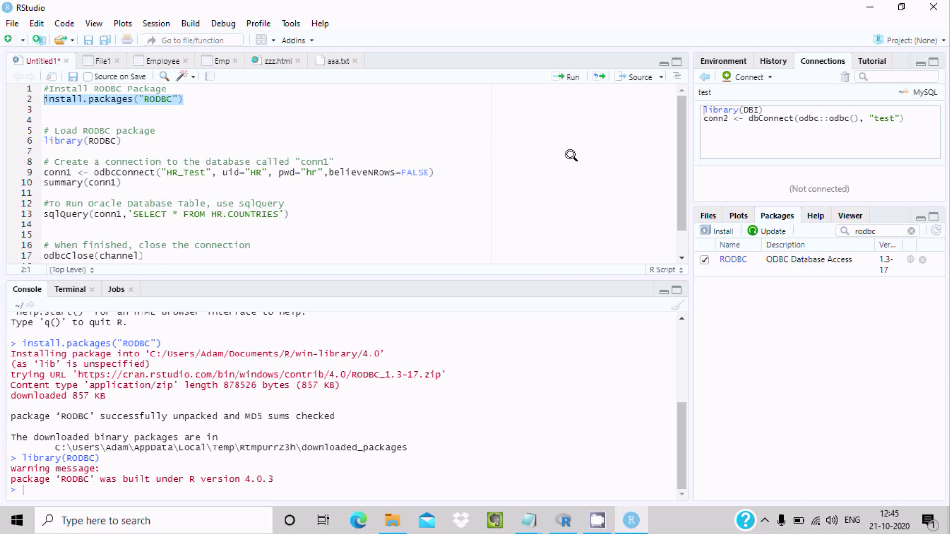
scroll(671, 113, "down", 1)
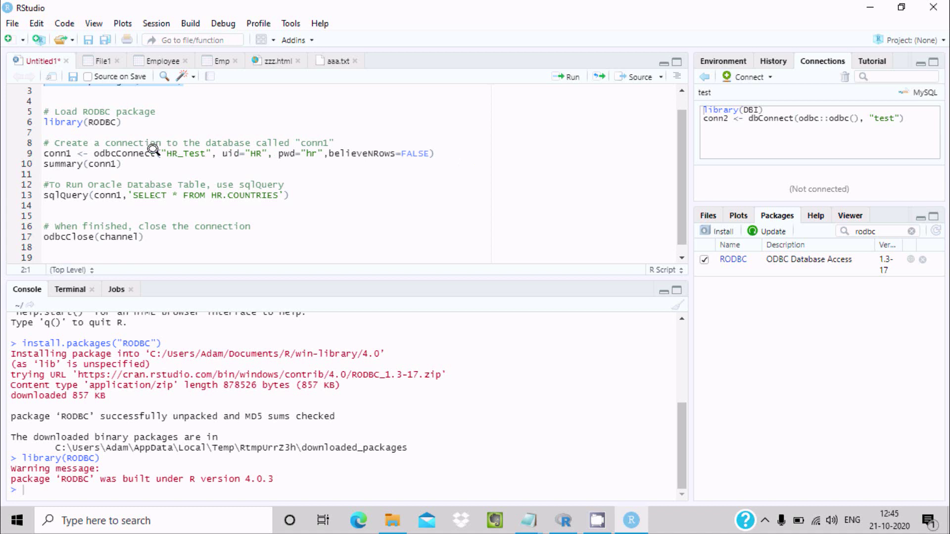
- Review line 9's odbcConnect arguments: HR_Test source, HR user ID and password
left_click_drag(185, 153, 224, 154)
left_click(225, 153)
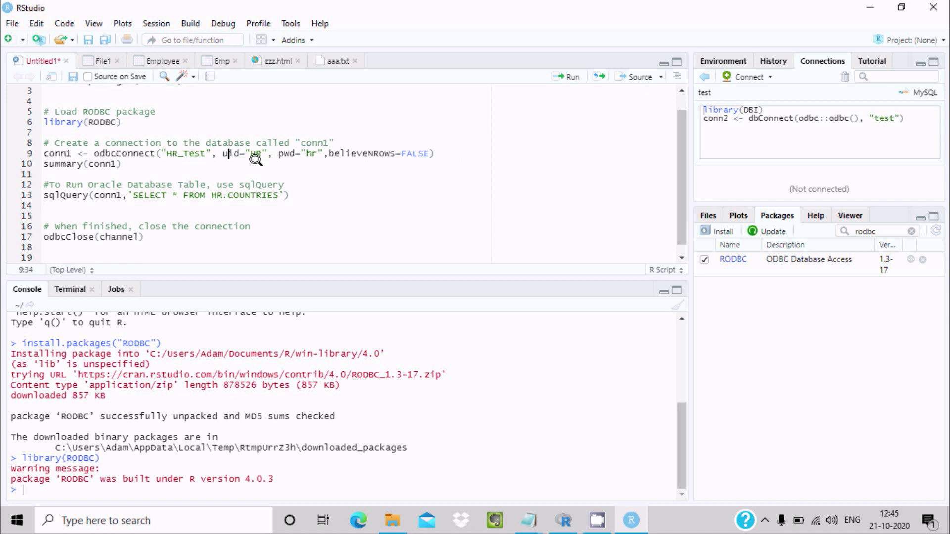
left_click(296, 152)
- Find Control Panel via Windows search and go through System and Security to Administrative Tools
left_click(872, 6)
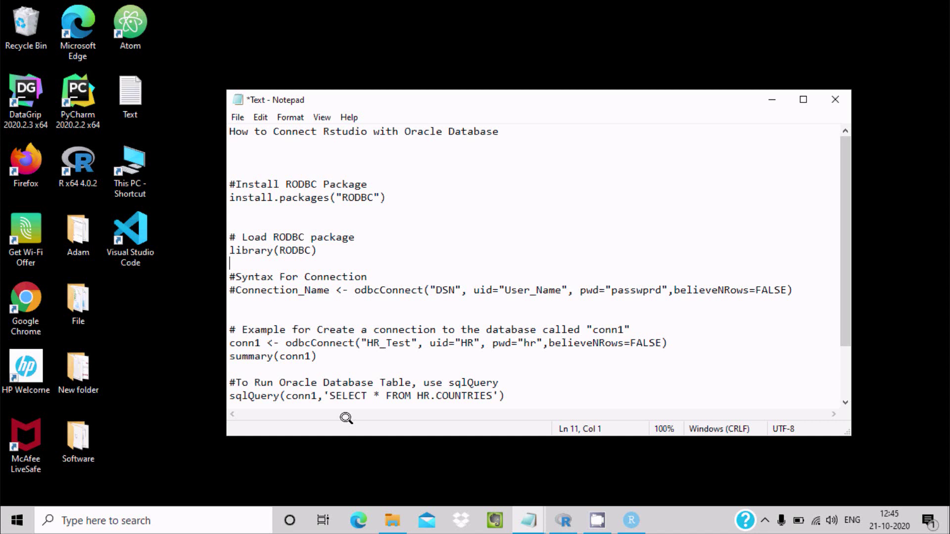
left_click(127, 518)
type("cob")
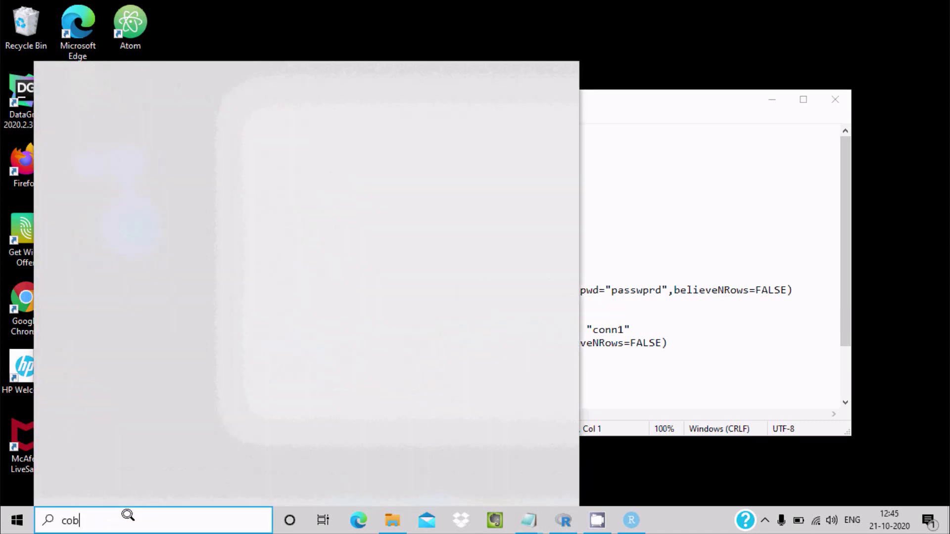
key("BackSpace")
type("n")
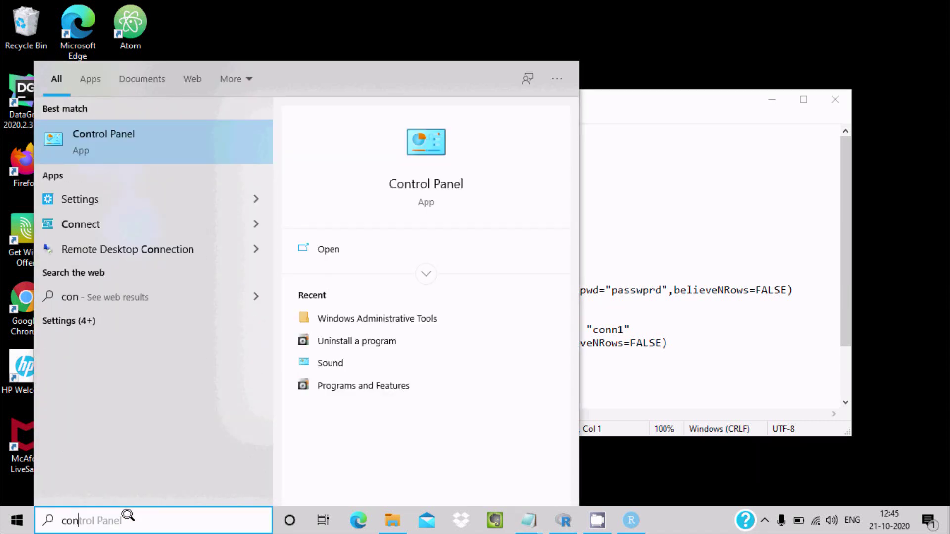
type("tro")
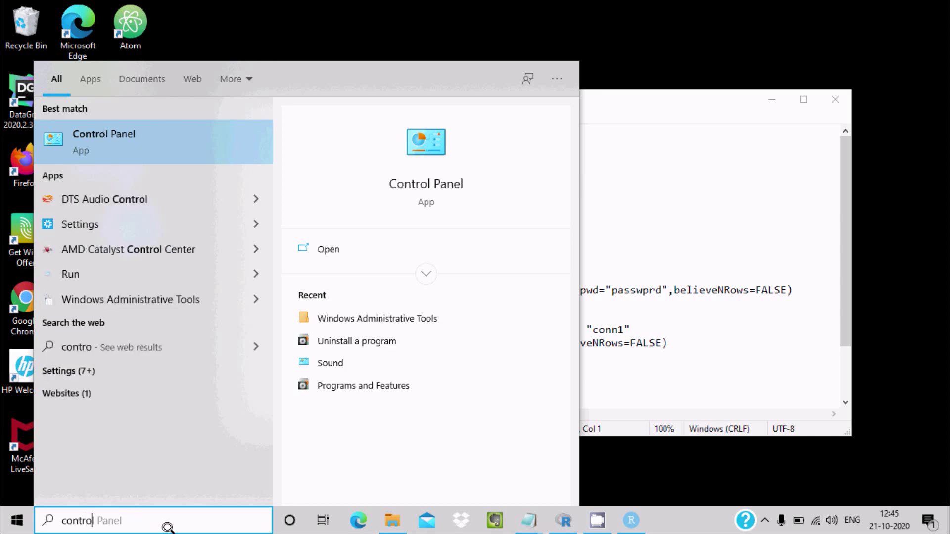
left_click(151, 145)
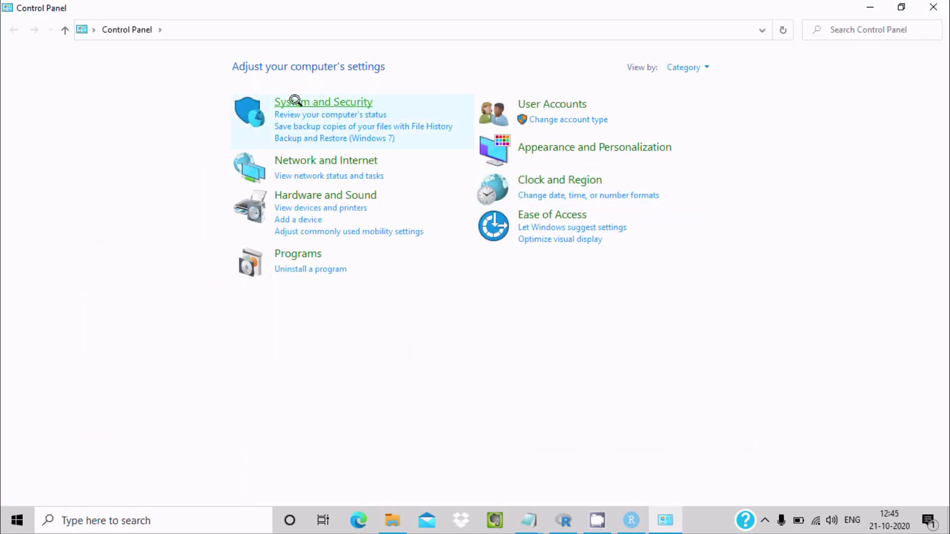
left_click(296, 101)
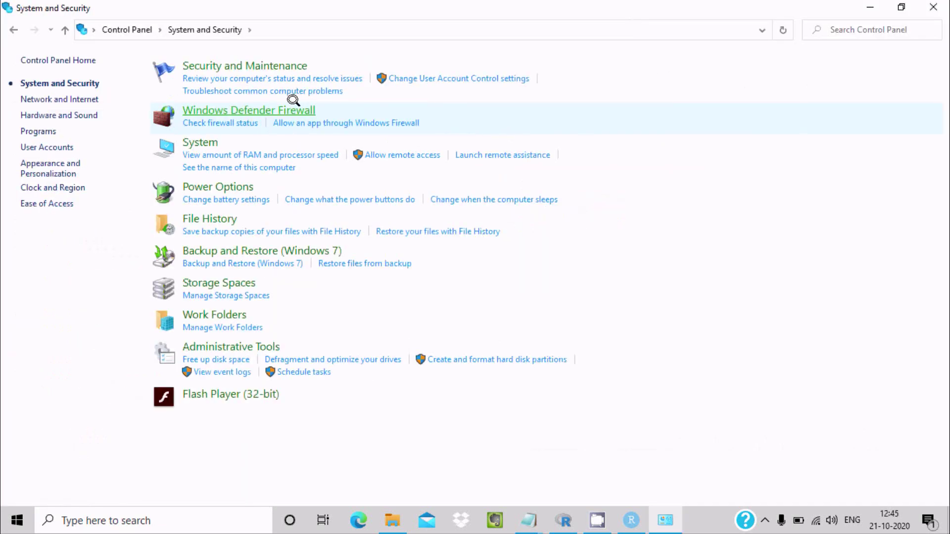
left_click(208, 66)
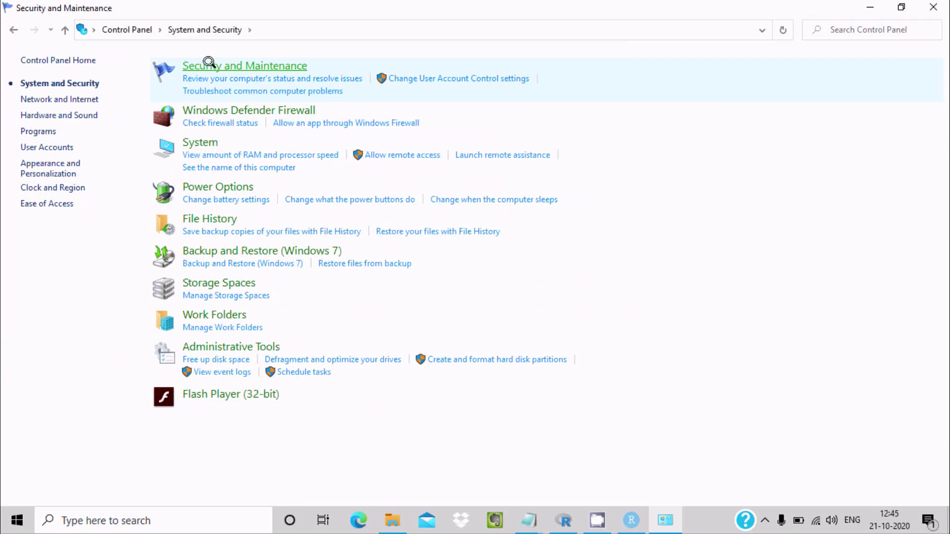
left_click(14, 30)
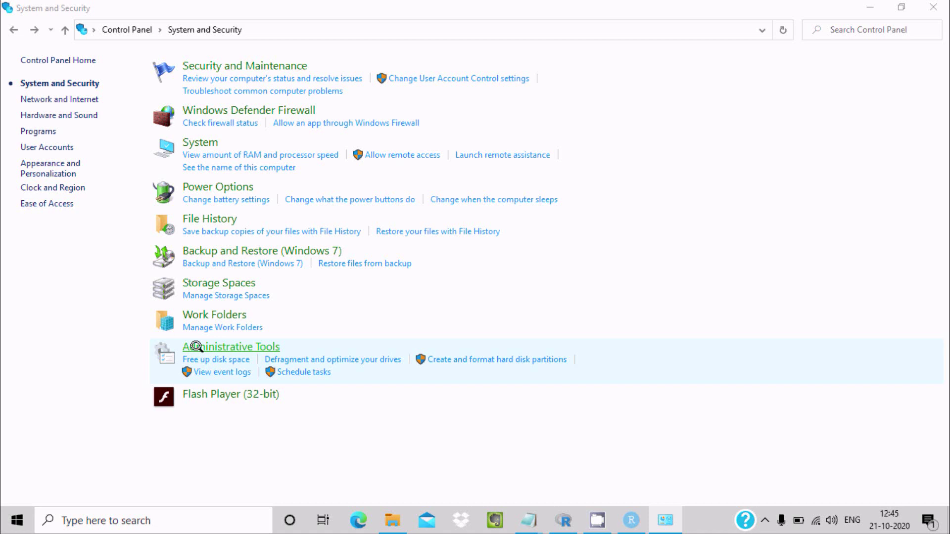
left_click(195, 347)
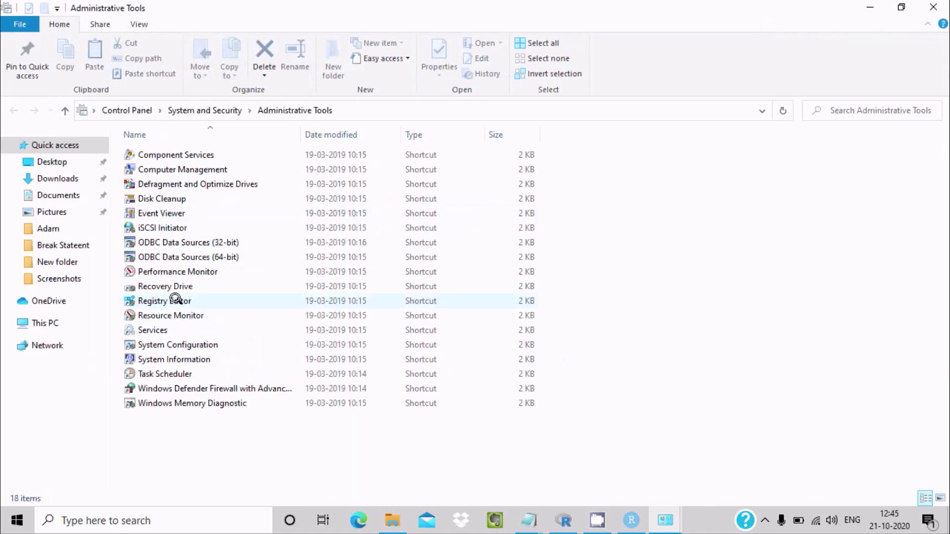
- Add a 64-bit user data source using the Oracle in OraDb11g_home1 driver, named Test_DSN
double_click(187, 256)
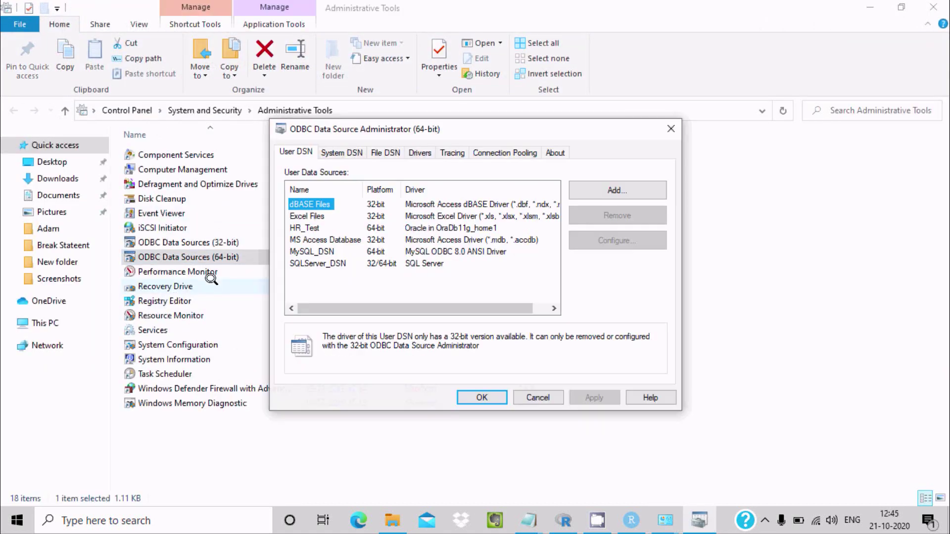
left_click(594, 191)
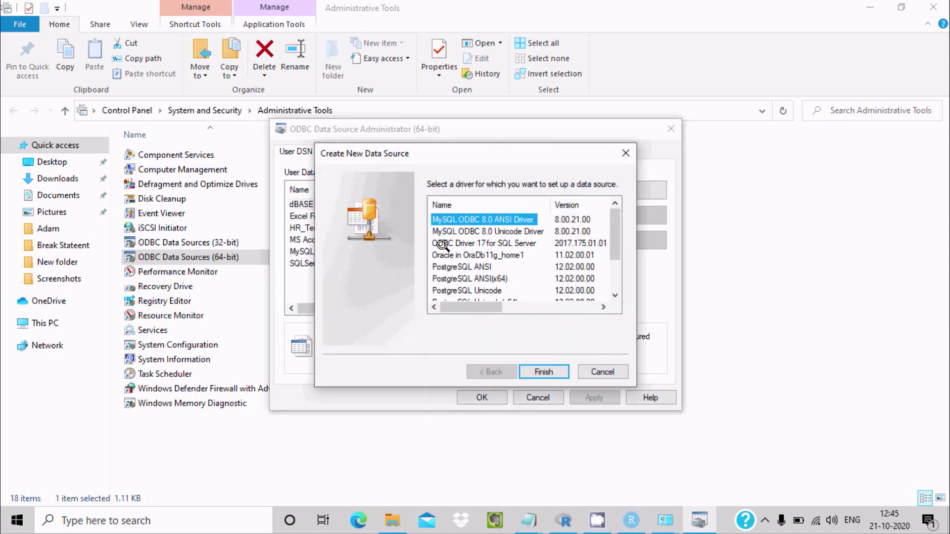
left_click(478, 255)
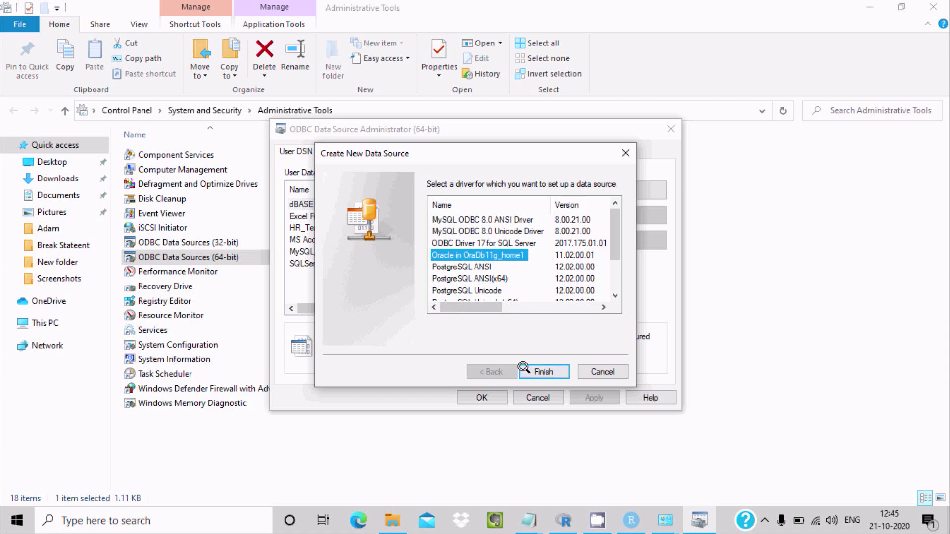
left_click(527, 370)
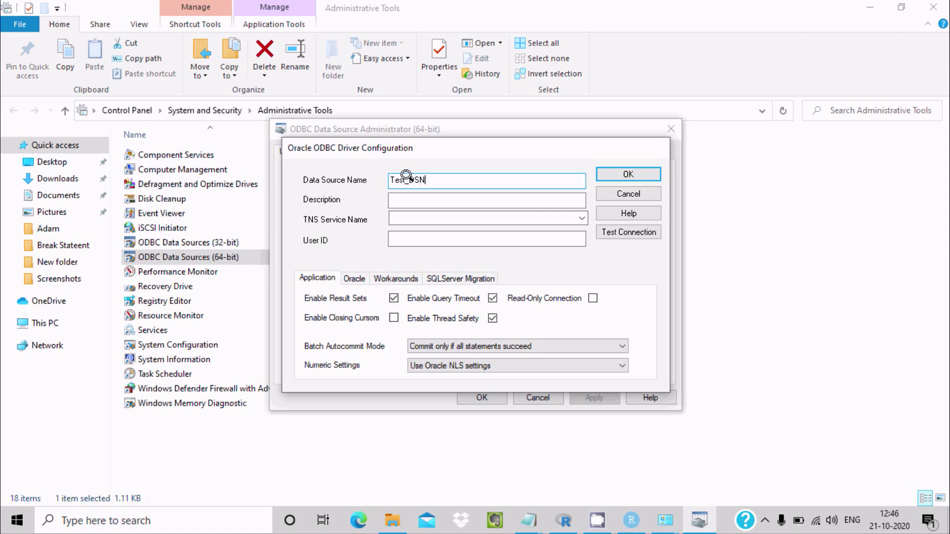
- Give Test_DSN service ORCL and user HR, test the connection, then save and close
left_click(581, 218)
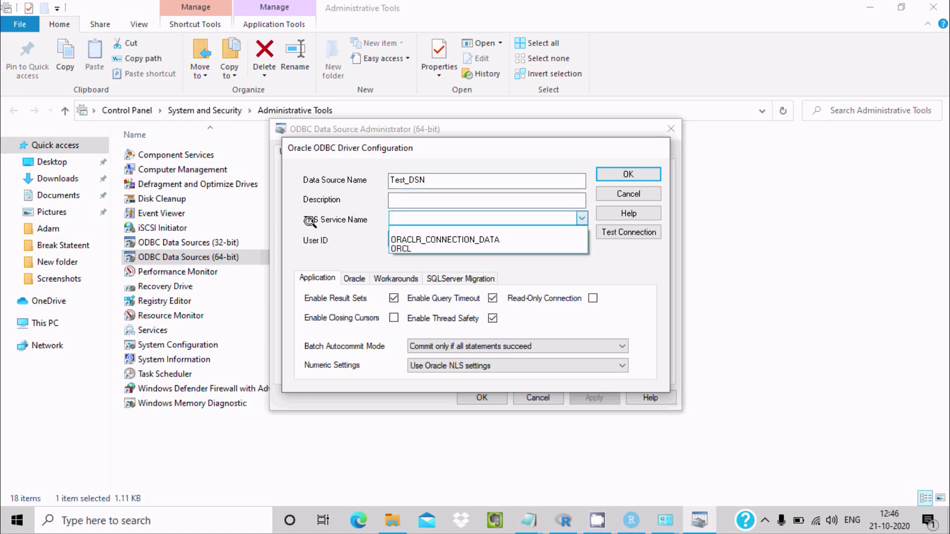
left_click(420, 248)
type("HR")
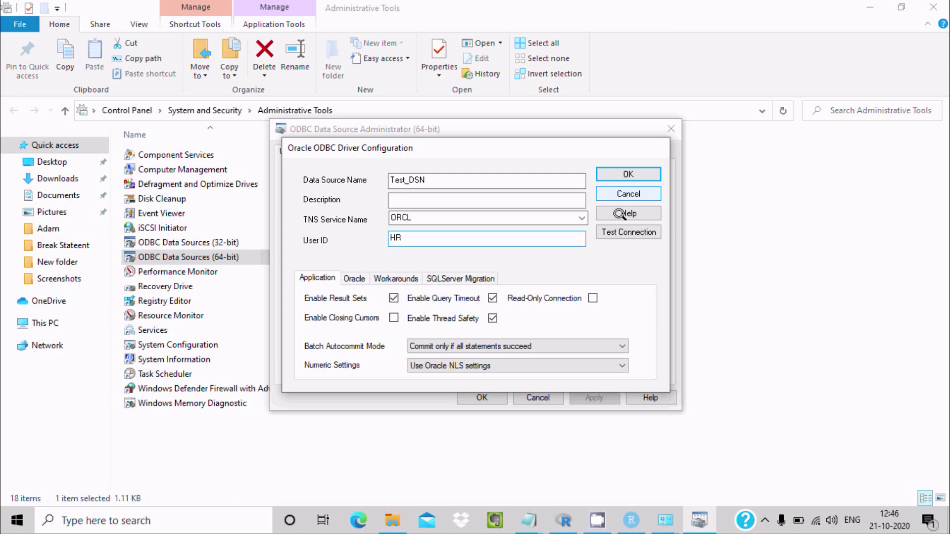
left_click(628, 232)
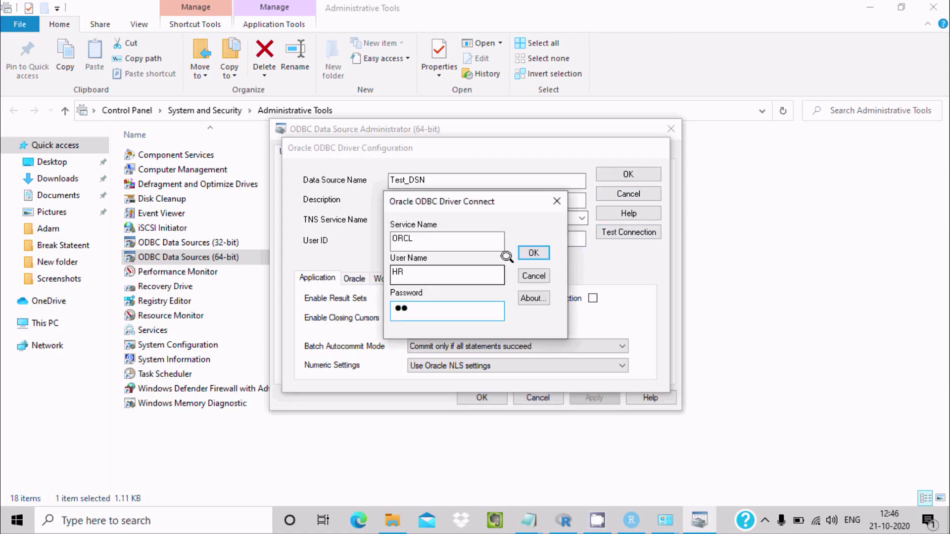
left_click(534, 253)
left_click(513, 304)
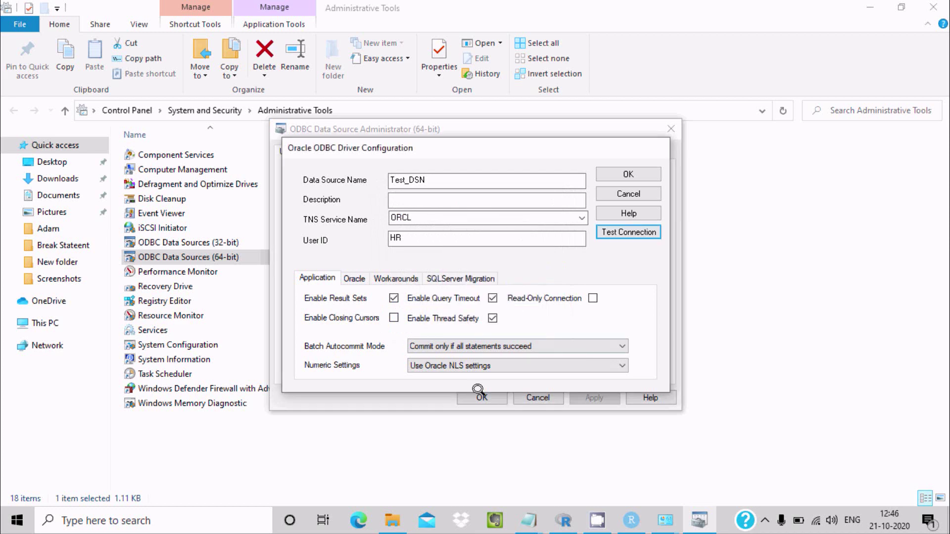
left_click(628, 172)
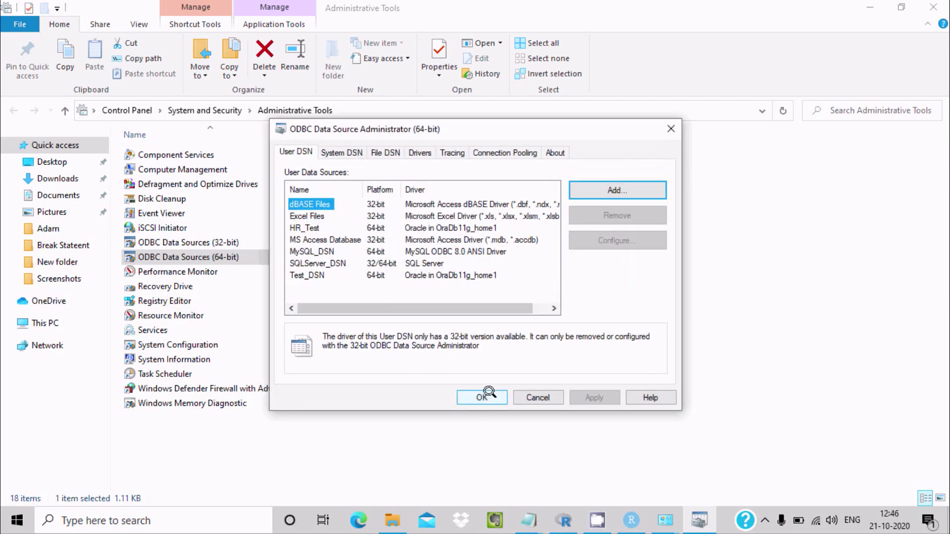
left_click(483, 394)
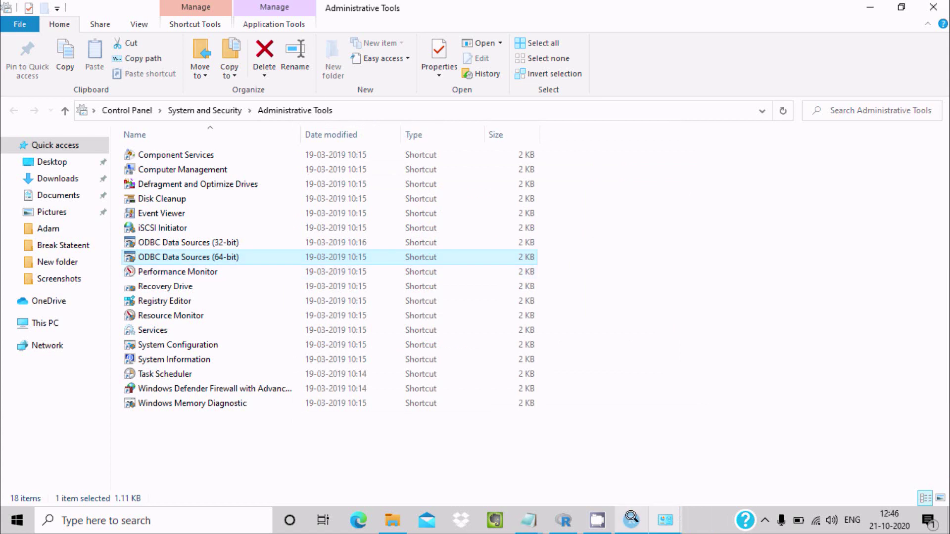
- Back in RStudio, start replacing "HR_Test" with "Test_DSN" in line 9's odbcConnect call
left_click(631, 520)
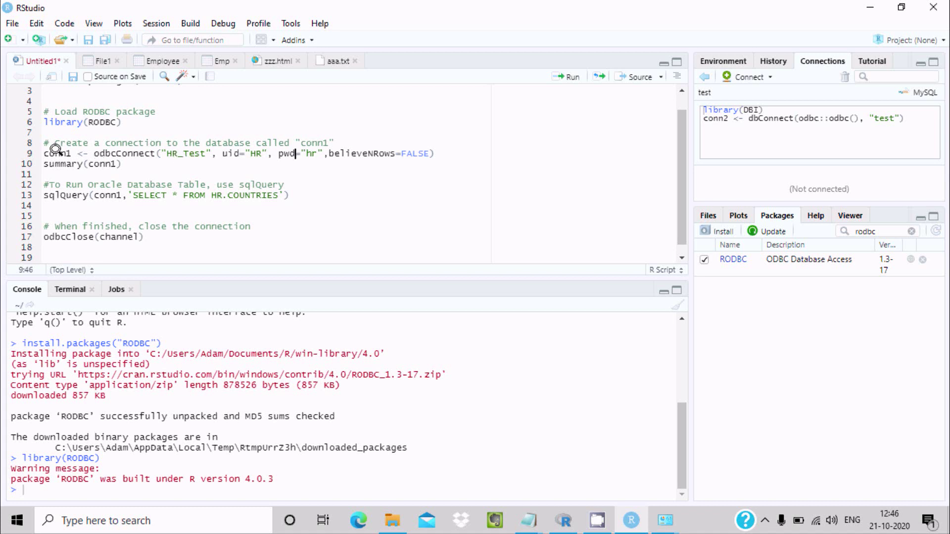
left_click_drag(71, 153, 32, 152)
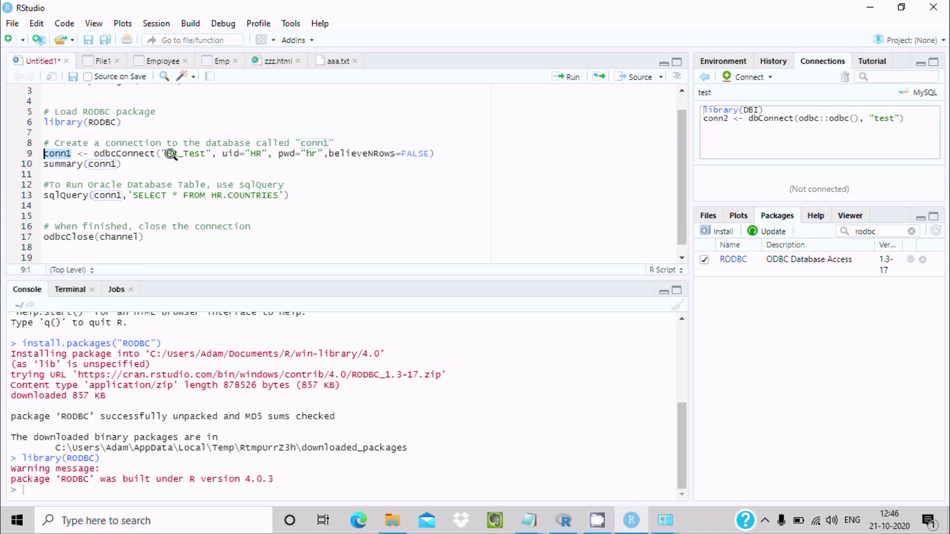
left_click(206, 153)
key("BackSpace")
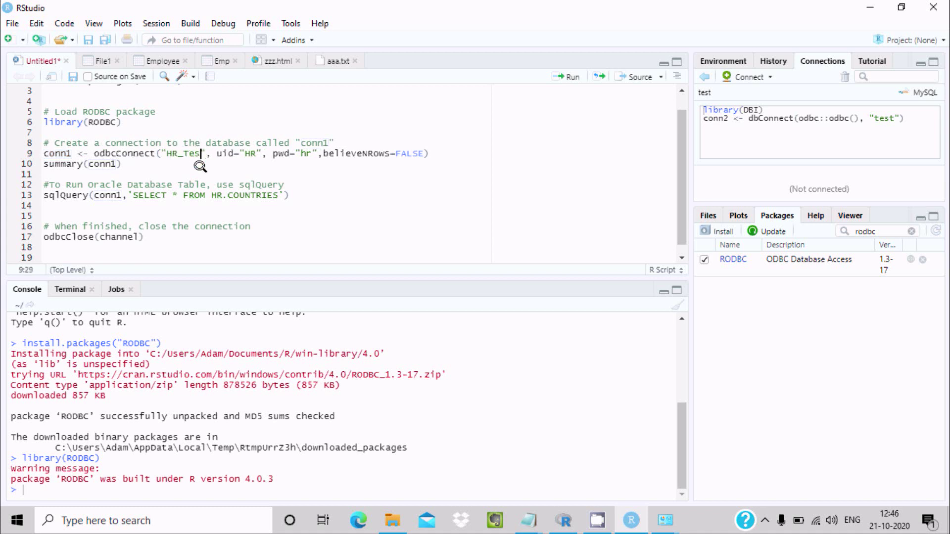
key("BackSpace")
key("BackSpace")
key("BackSpace")
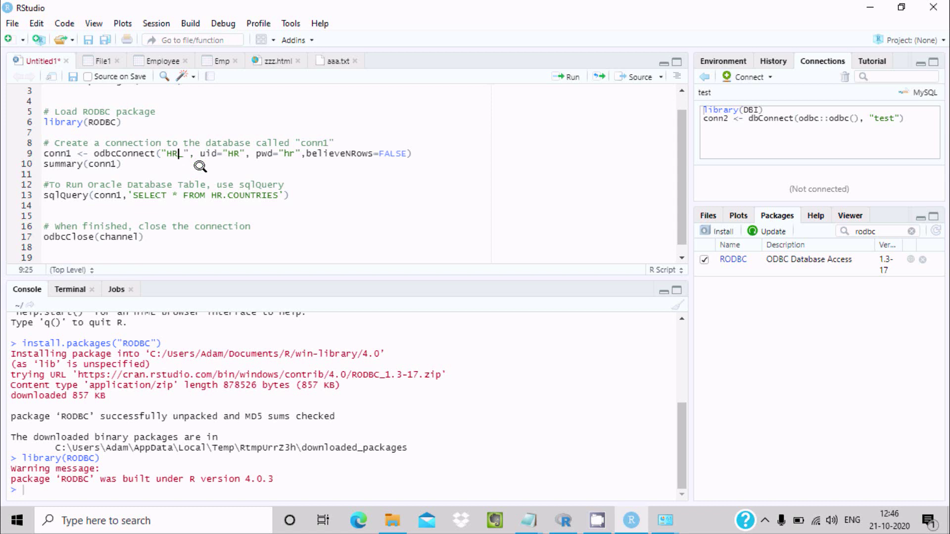
key("BackSpace")
key("BackSpace")
key("BackSpace")
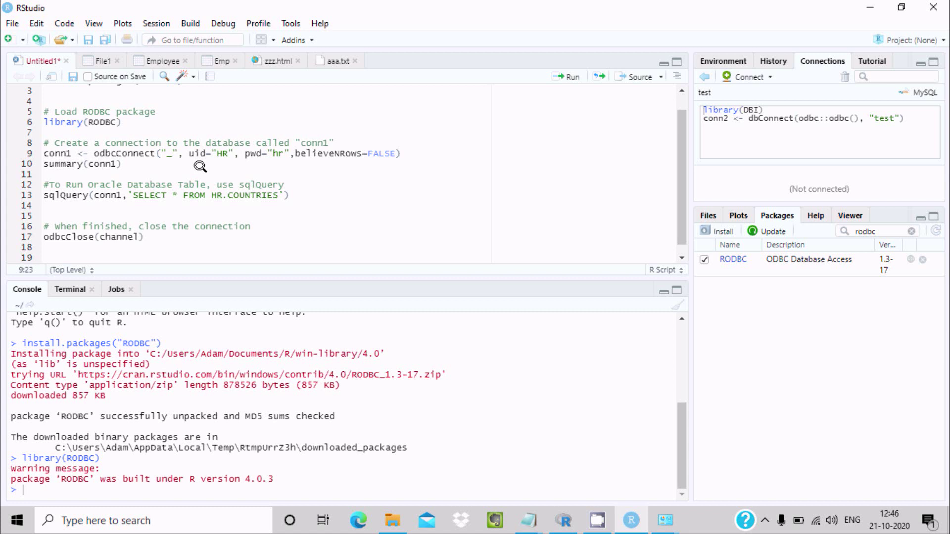
type("Test_")
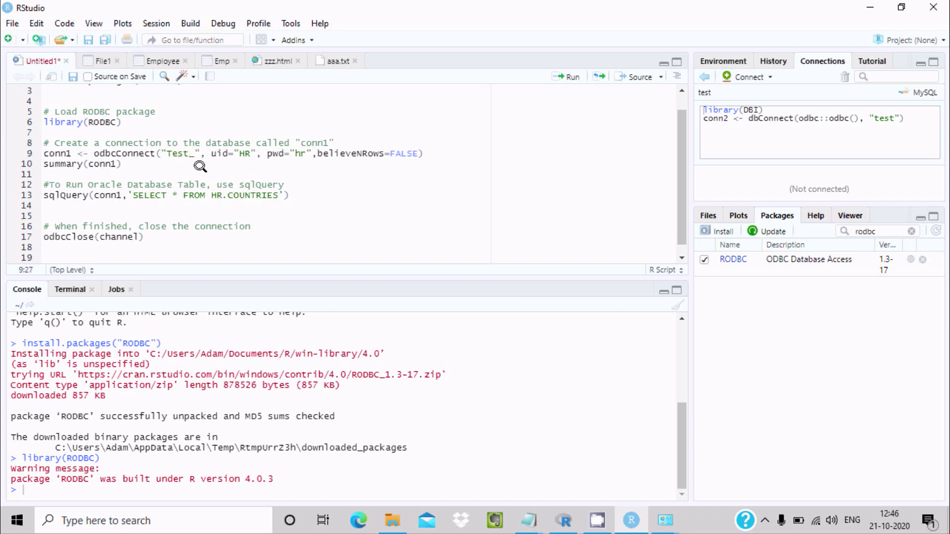
type("DS")
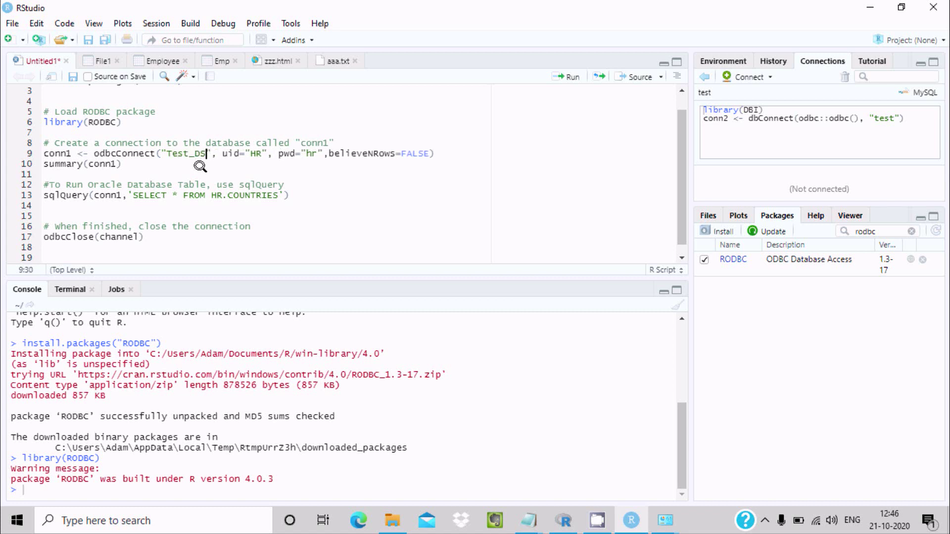
type("N")
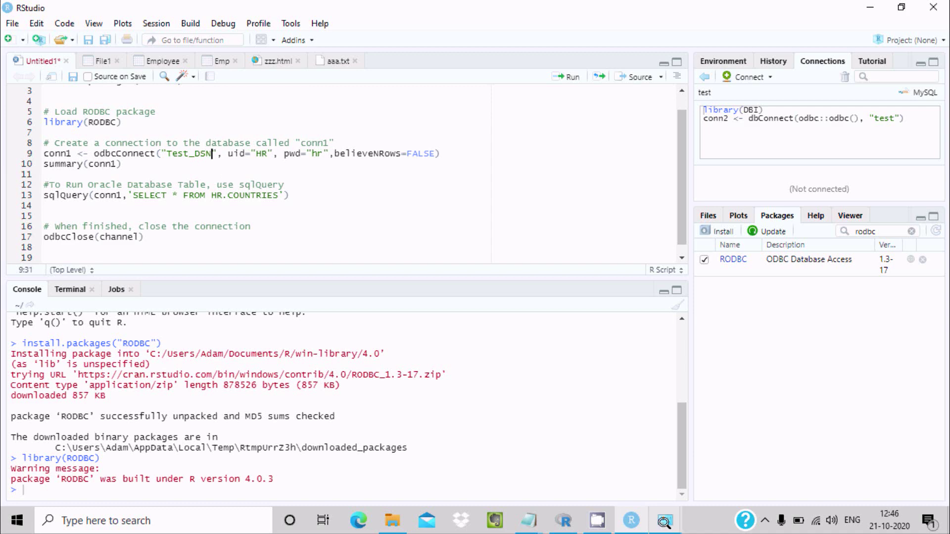
- Check the 64-bit User DSN list for Test_DSN, then return to the R script
mouse_move(665, 521)
left_click(722, 453)
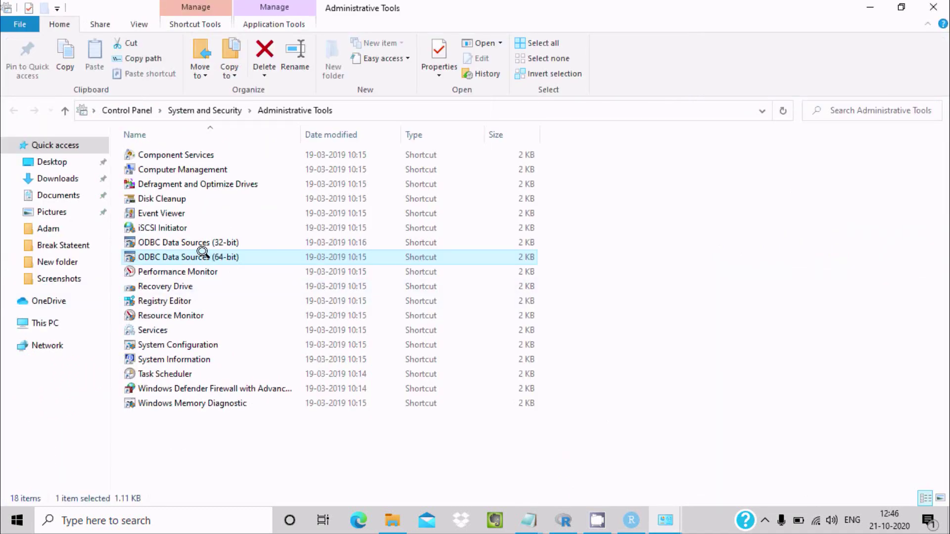
double_click(202, 252)
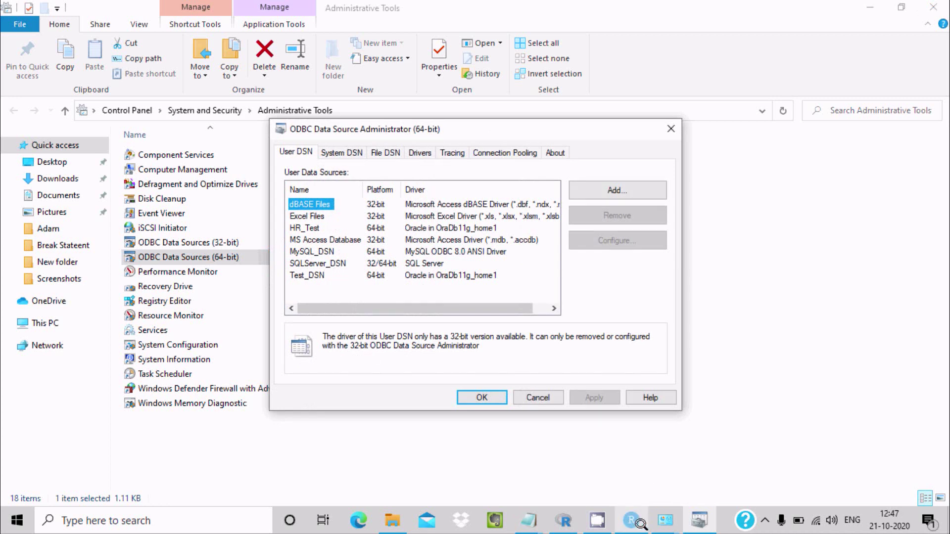
left_click(632, 520)
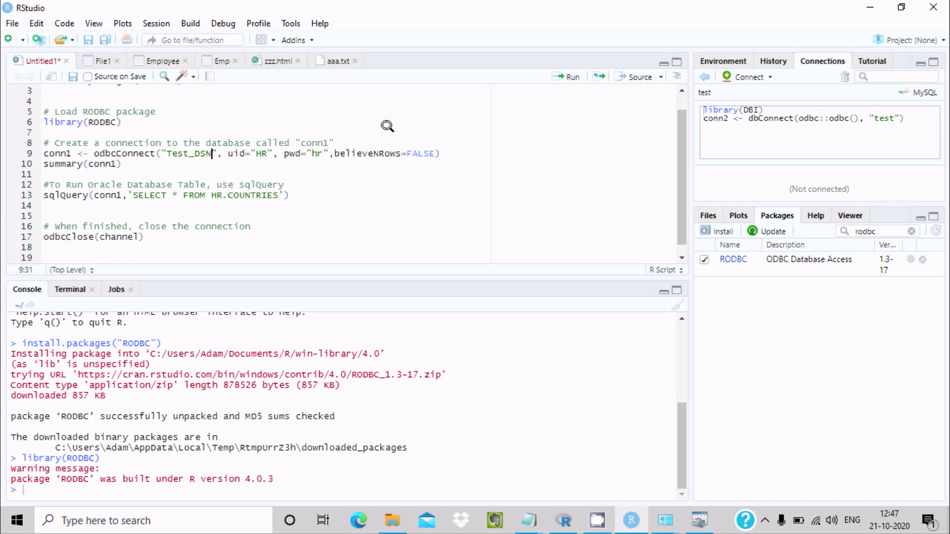
- Run script lines 5–10: library(RODBC), the Test_DSN odbcConnect, and summary(conn1)
left_click_drag(447, 148, 242, 97)
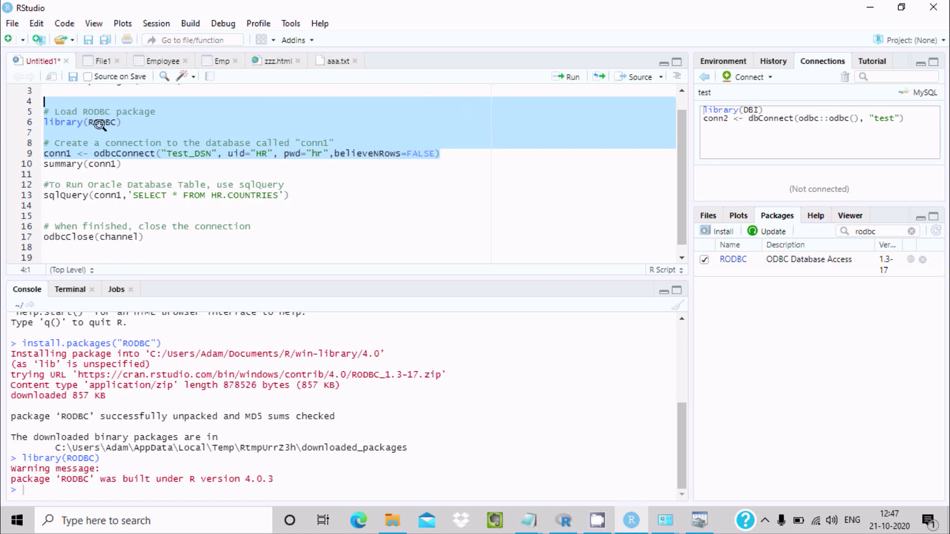
left_click(569, 74)
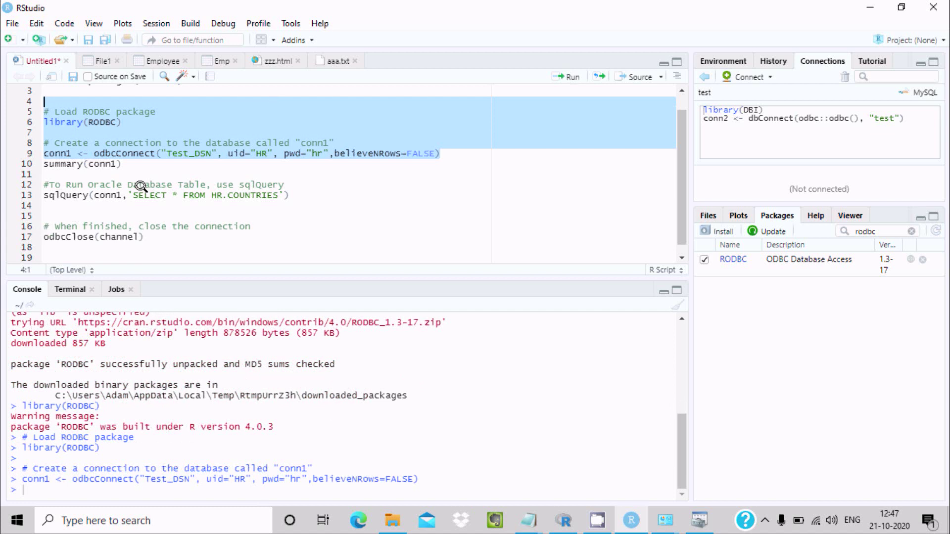
left_click_drag(123, 164, 43, 111)
key("ctrl+c")
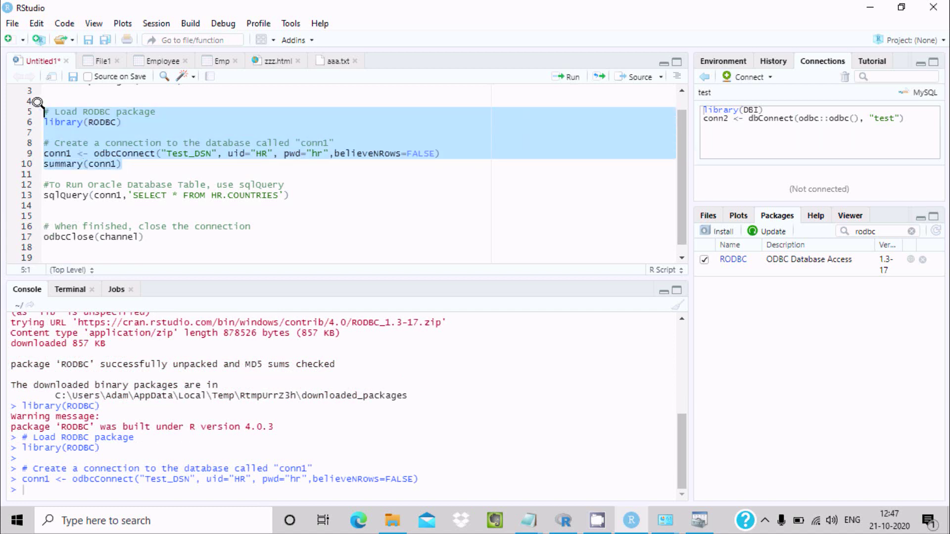
left_click(560, 75)
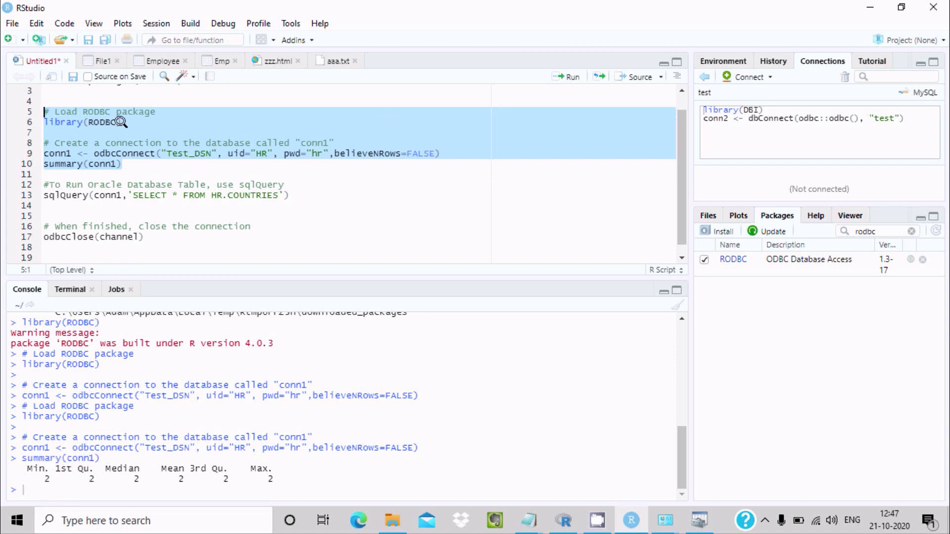
left_click(168, 173)
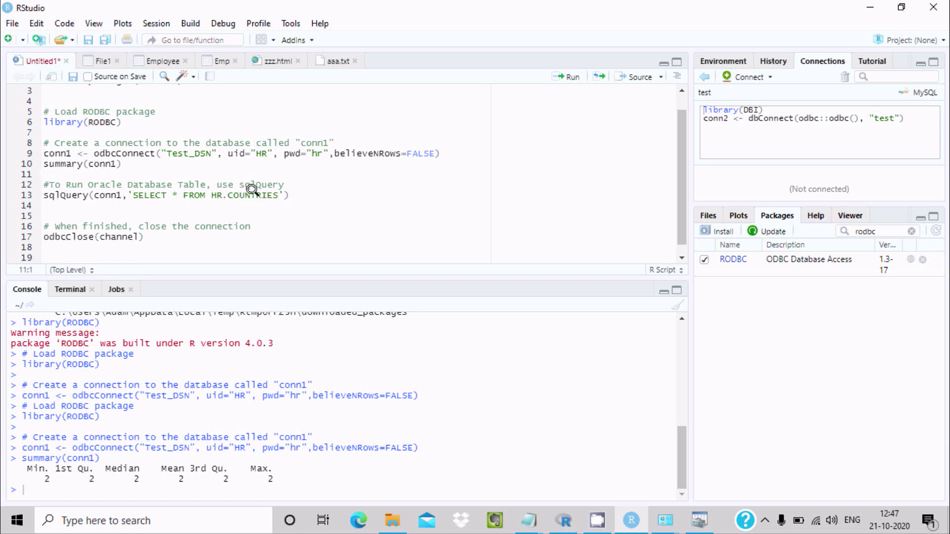
- Run the sqlQuery on lines 12–13 to list HR.COUNTRIES rows such as Argentina and Australia
left_click(292, 191)
left_click(285, 175, "shift")
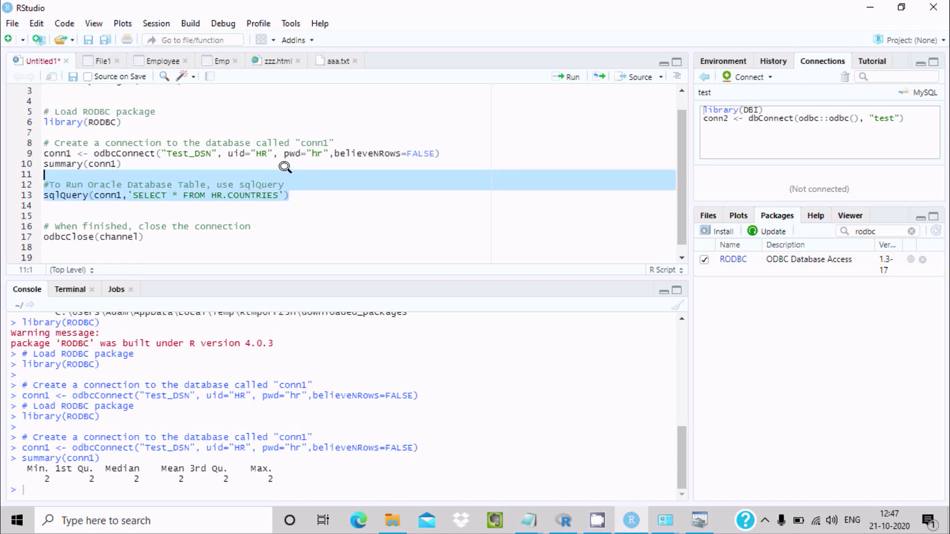
left_click(562, 71)
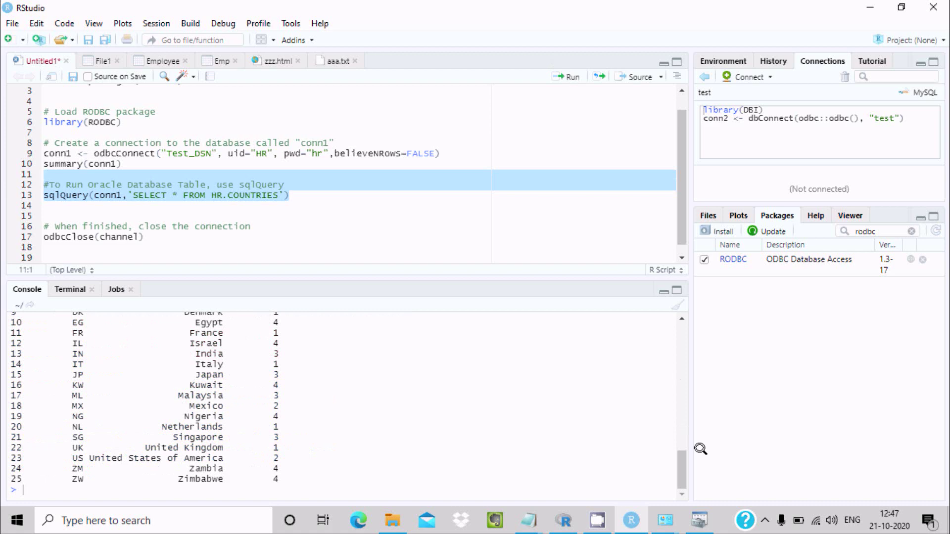
left_click_drag(681, 451, 676, 423)
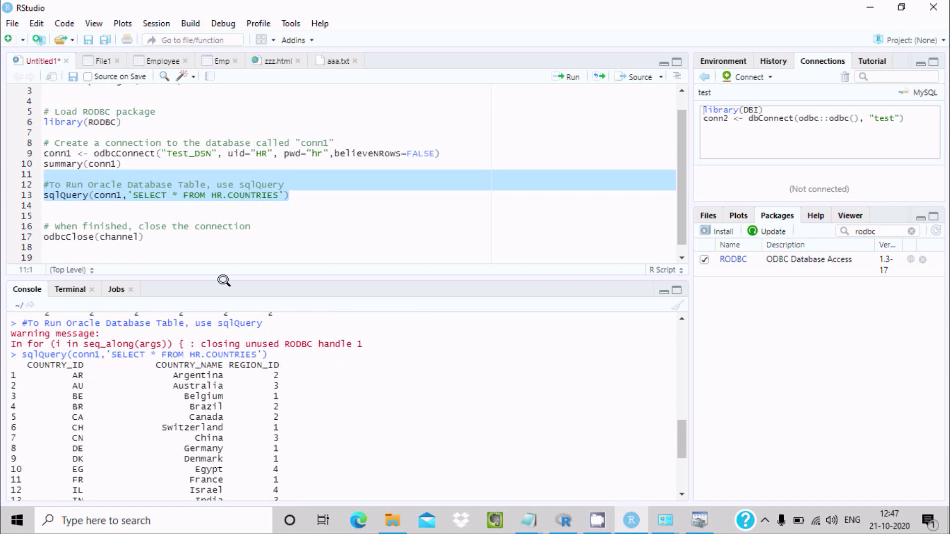
left_click(413, 195)
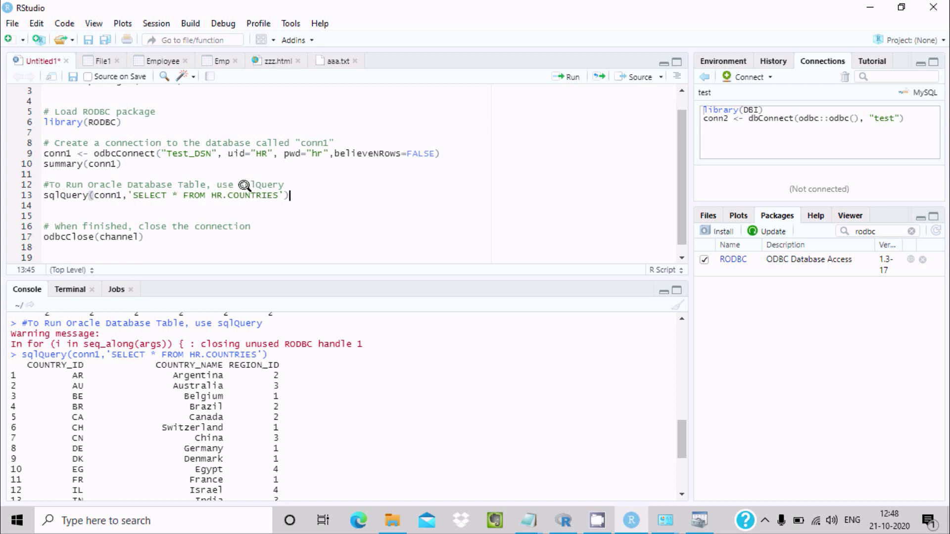
- Change the query table to HR.EMPLOYEES and run lines 12–13 to print employee rows
key("Left")
key("Left")
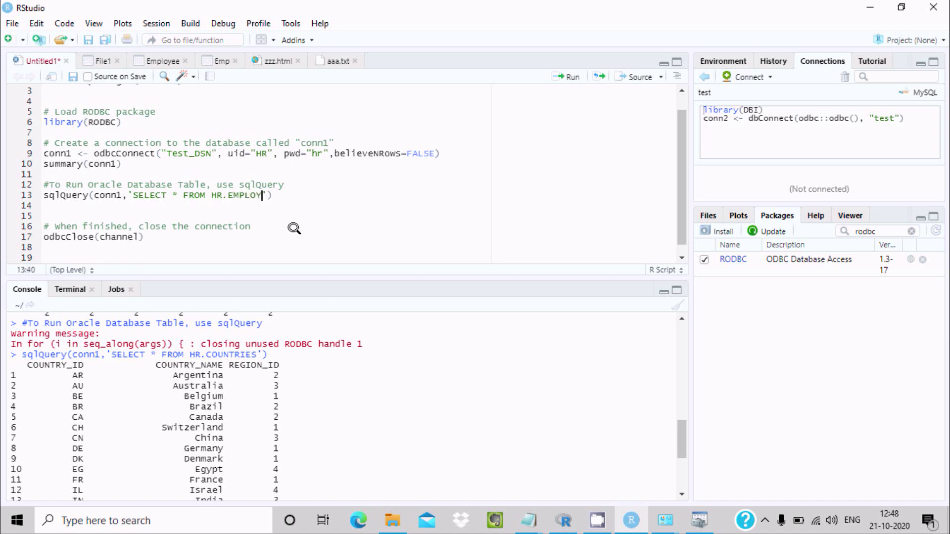
left_click_drag(297, 195, 297, 172)
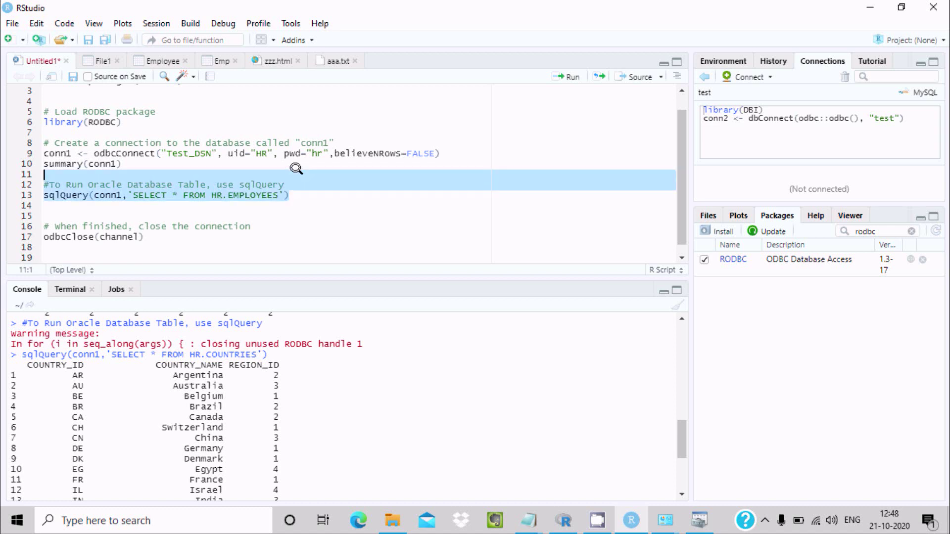
left_click(567, 77)
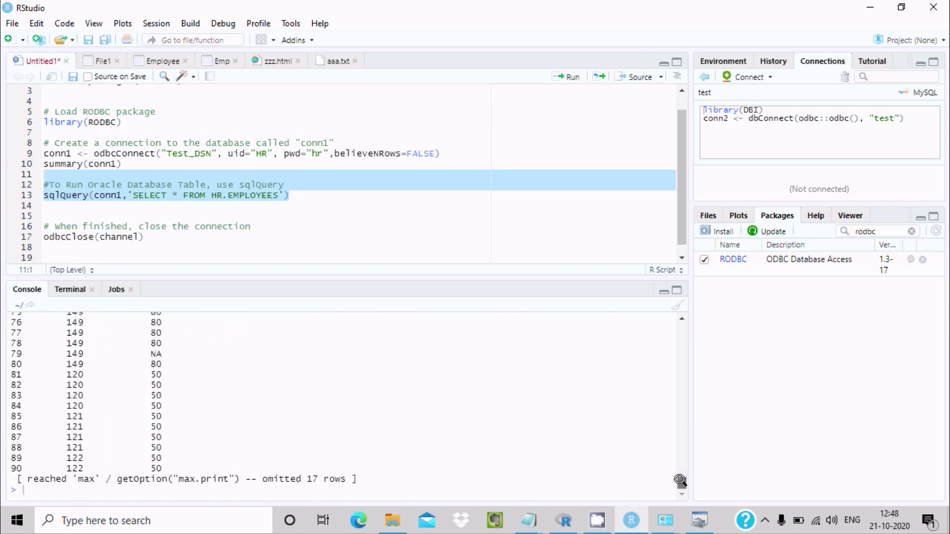
left_click_drag(685, 478, 685, 342)
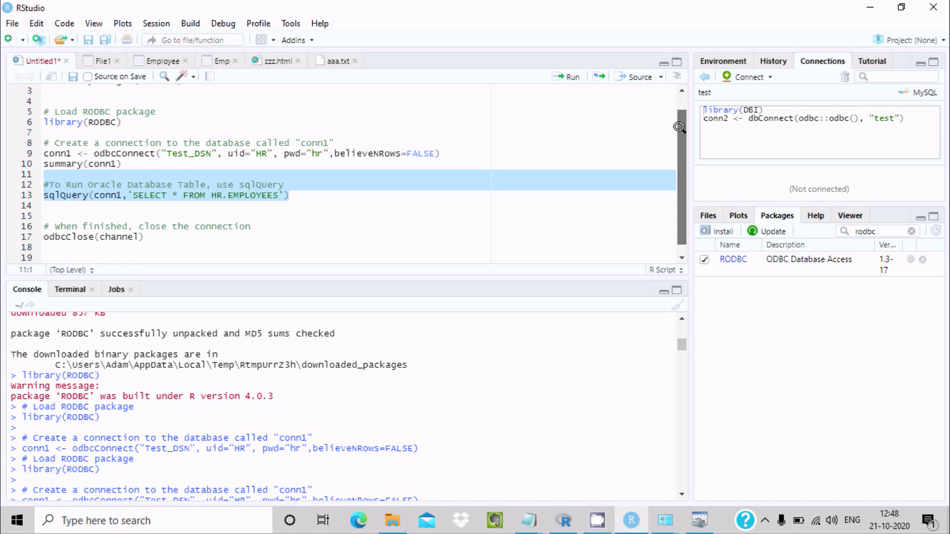
scroll(679, 127, "up", 2)
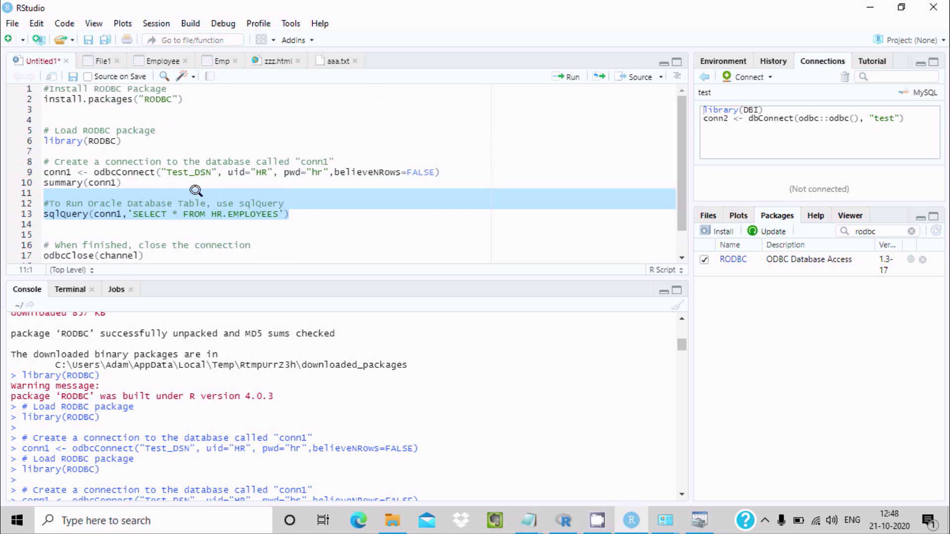
left_click(286, 213)
- Copy the RODBC connection and query code from lines 5–13 and bring RGui forward
left_click(38, 131, "shift")
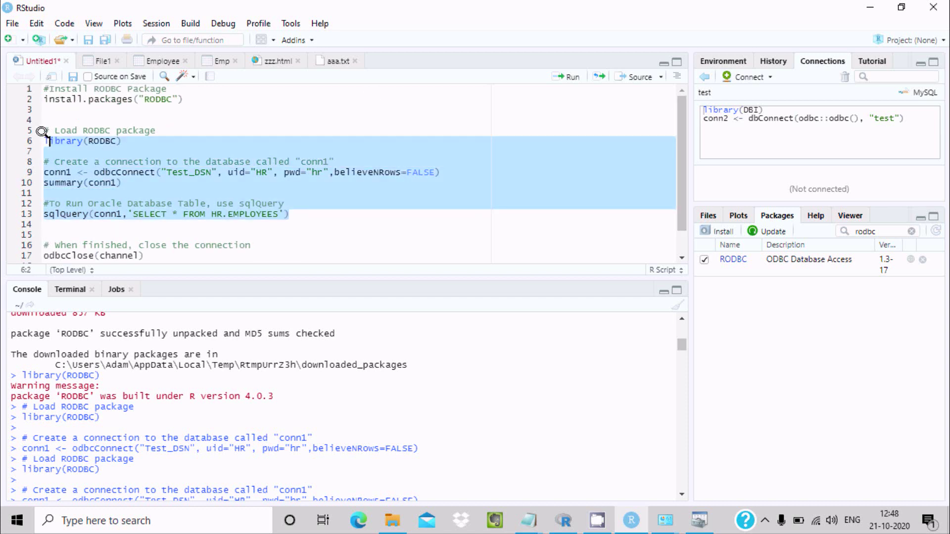
right_click(97, 154)
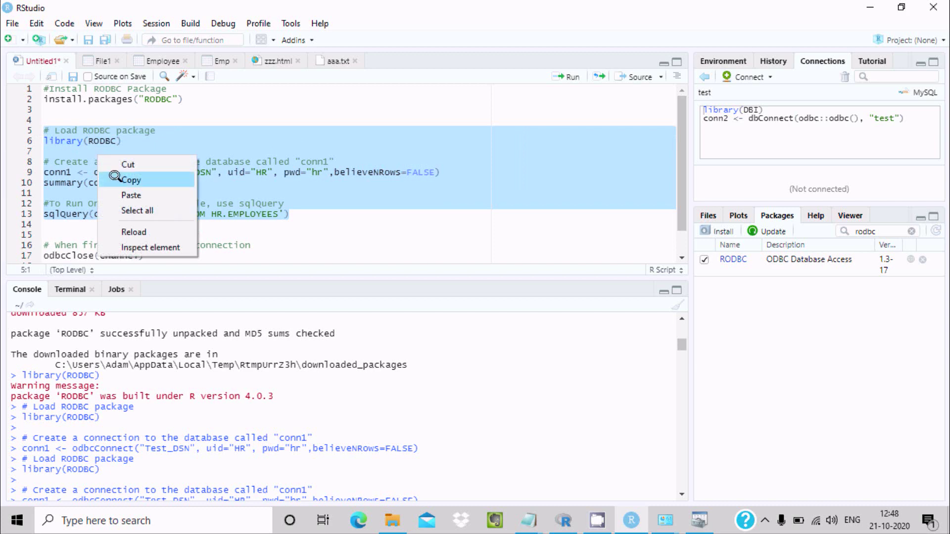
left_click(131, 180)
left_click(563, 521)
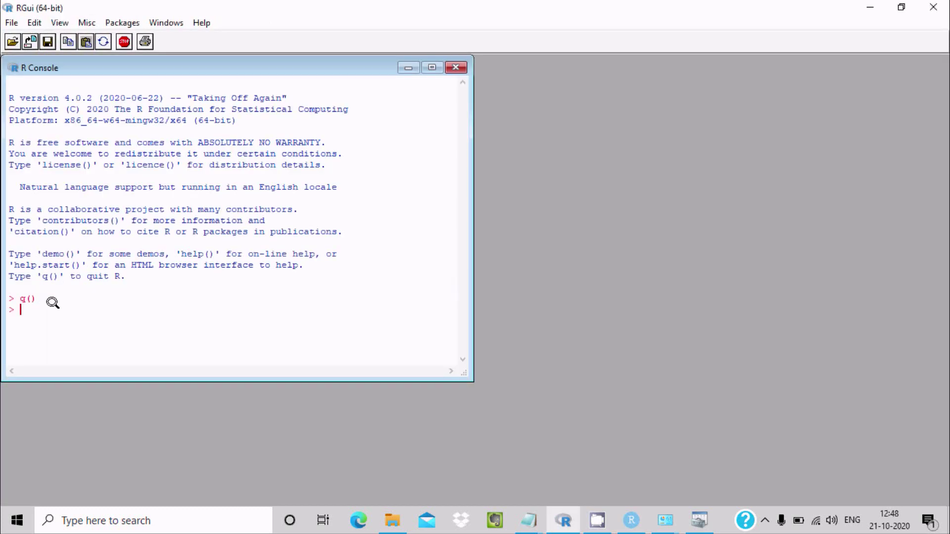
- Paste and run the RODBC code in the R Console, then maximize it to show HR.EMPLOYEES rows
right_click(53, 302)
left_click(86, 331)
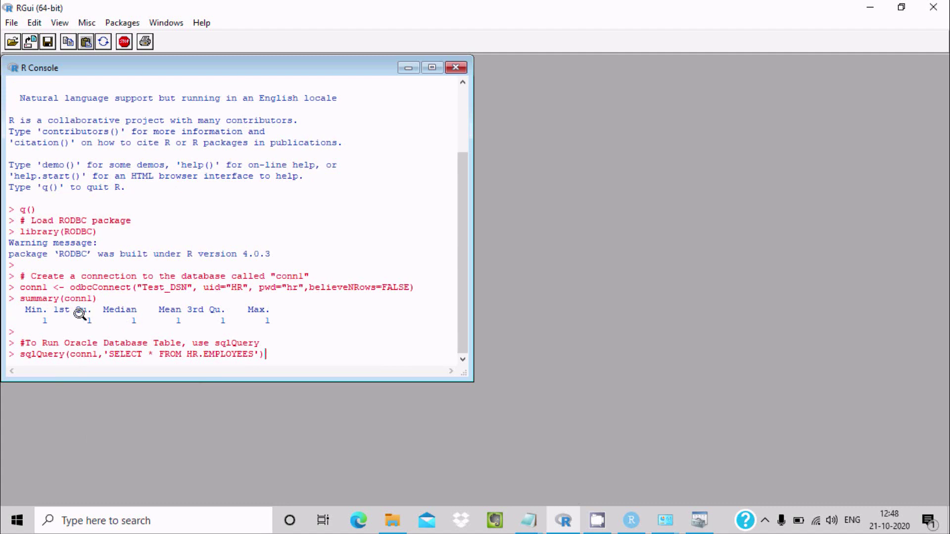
key("Return")
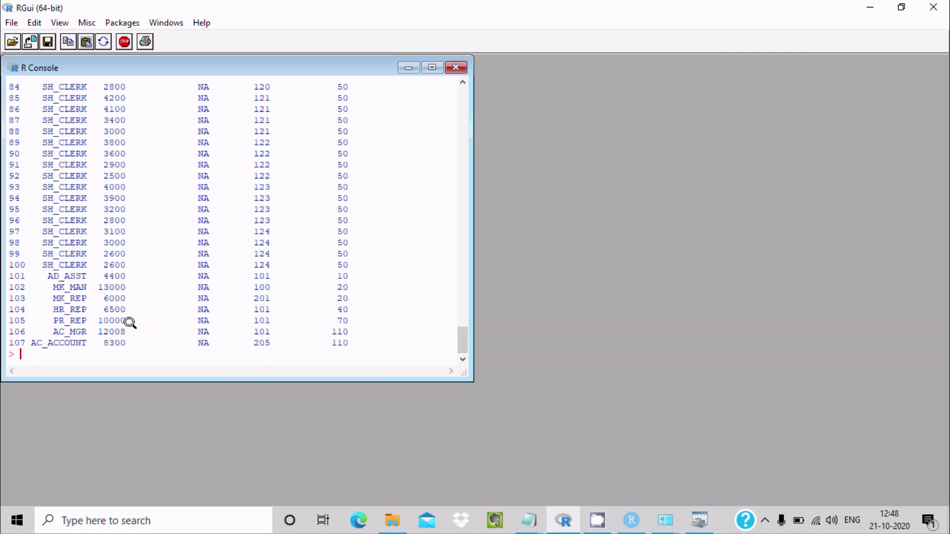
left_click(432, 68)
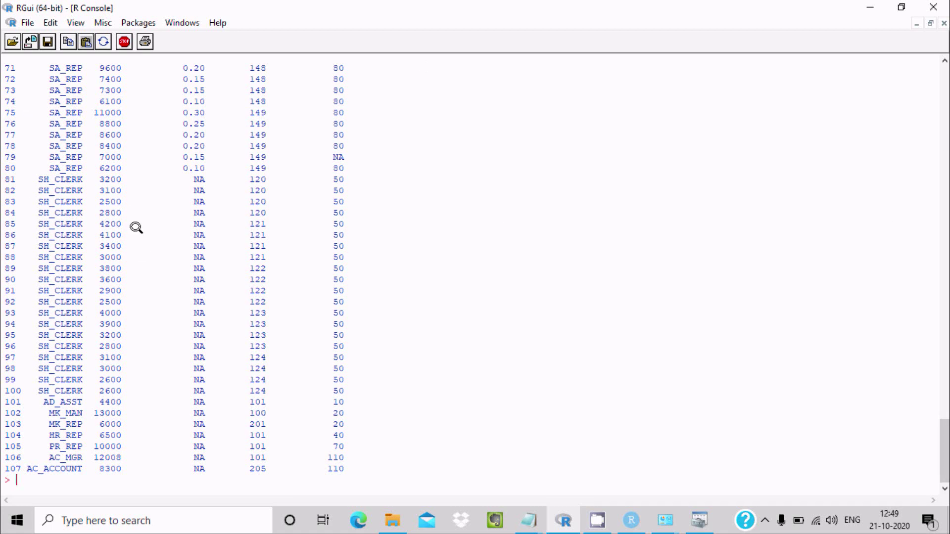
left_click_drag(944, 446, 938, 99)
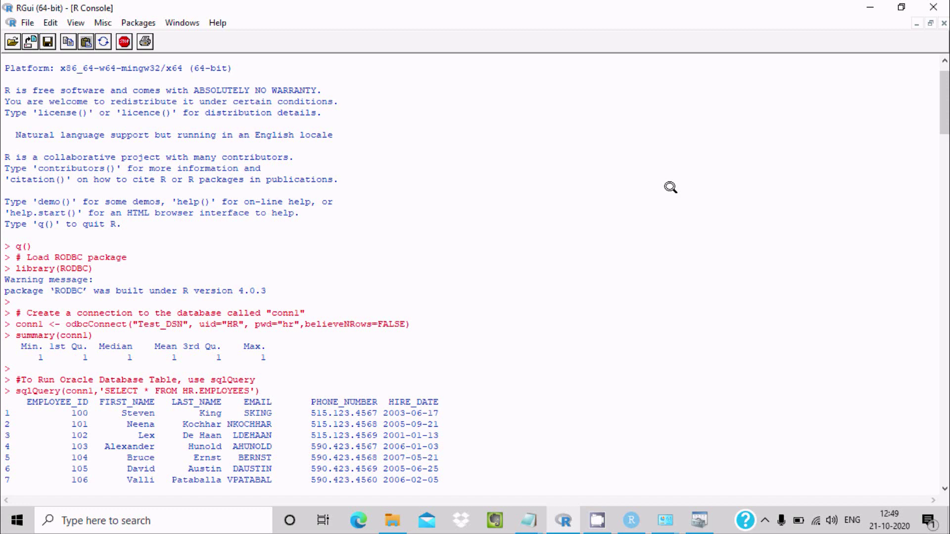
left_click_drag(943, 130, 943, 148)
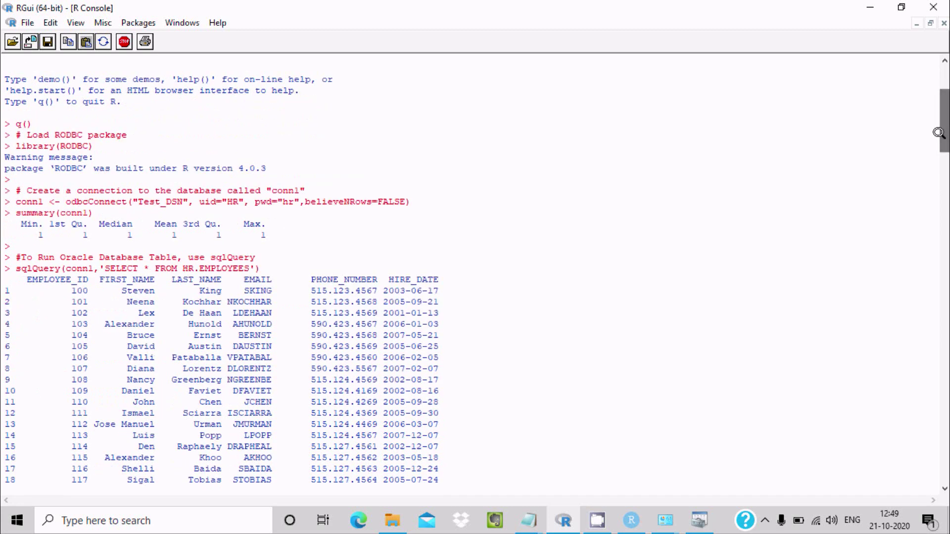